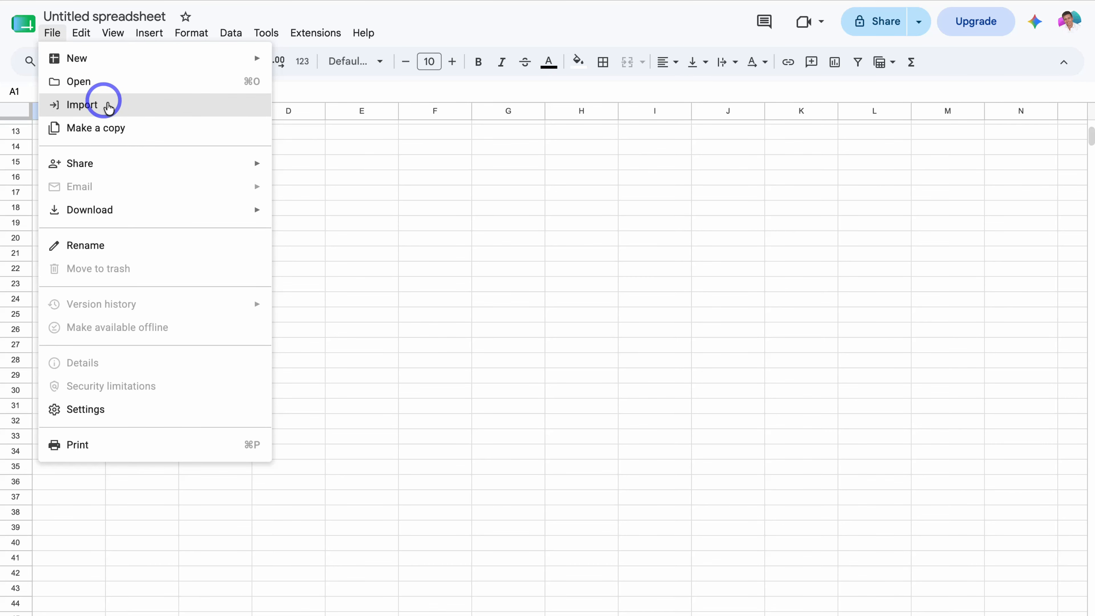
Import the bank transactions CSV from the Desktop, replacing the spreadsheet and keeping automatic separator detection and text conversion.
click(103, 105)
click(432, 185)
click(600, 470)
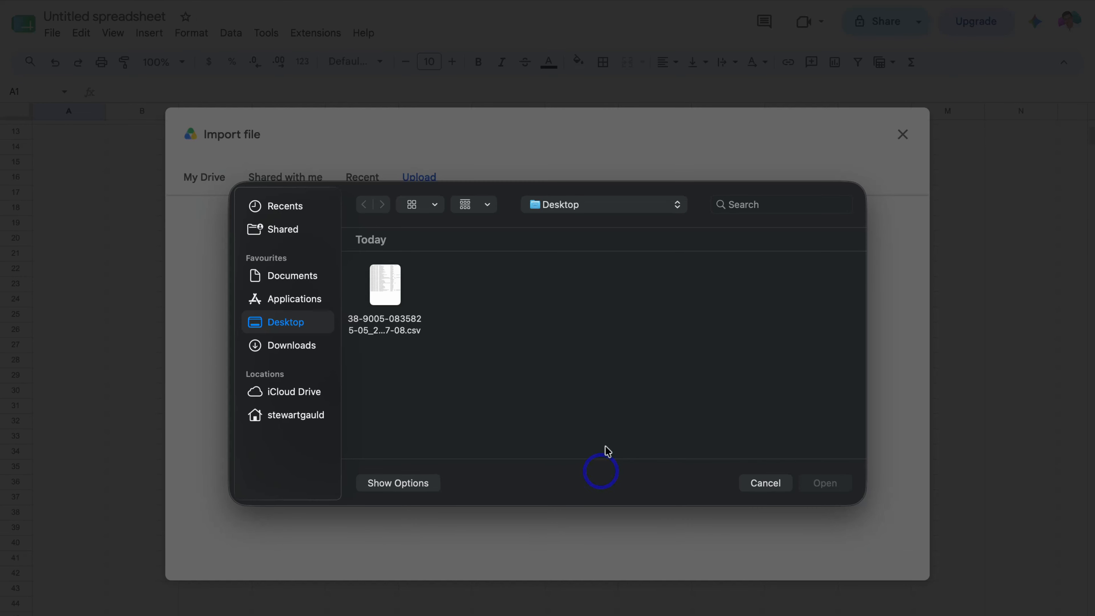
click(390, 284)
click(835, 487)
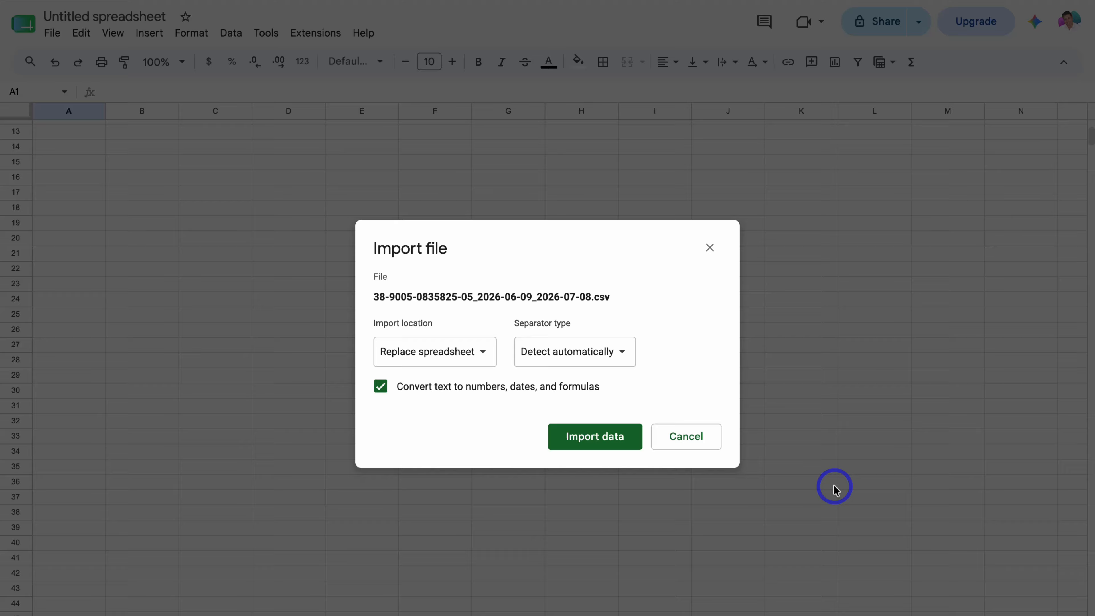
click(598, 439)
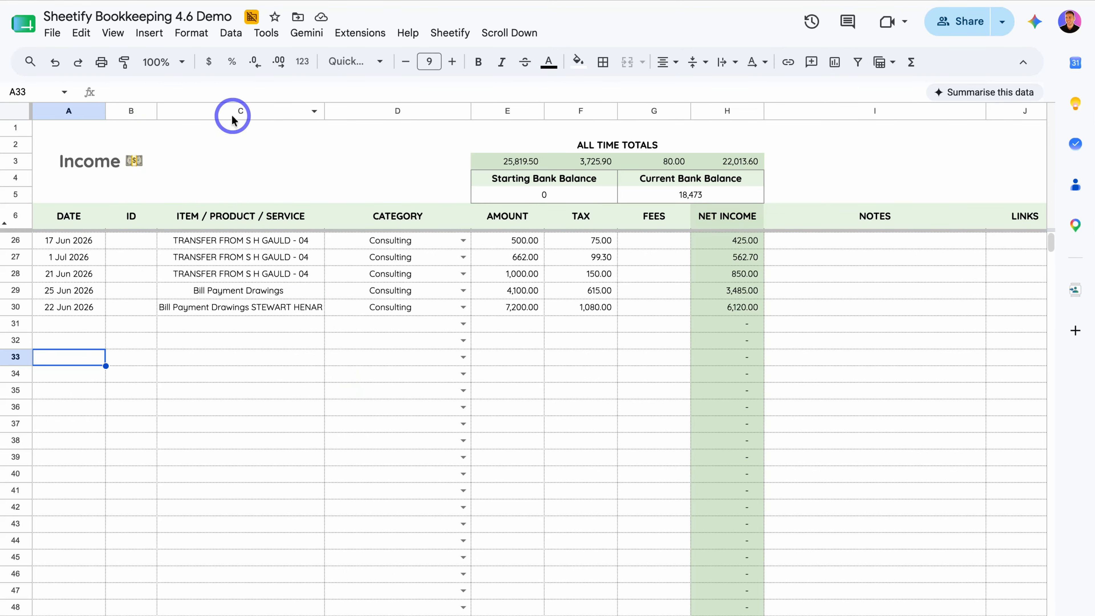
Return to the imported transactions spreadsheet and sort the sheet by the Amount column from Z to A.
scroll(110, 281, down, 1)
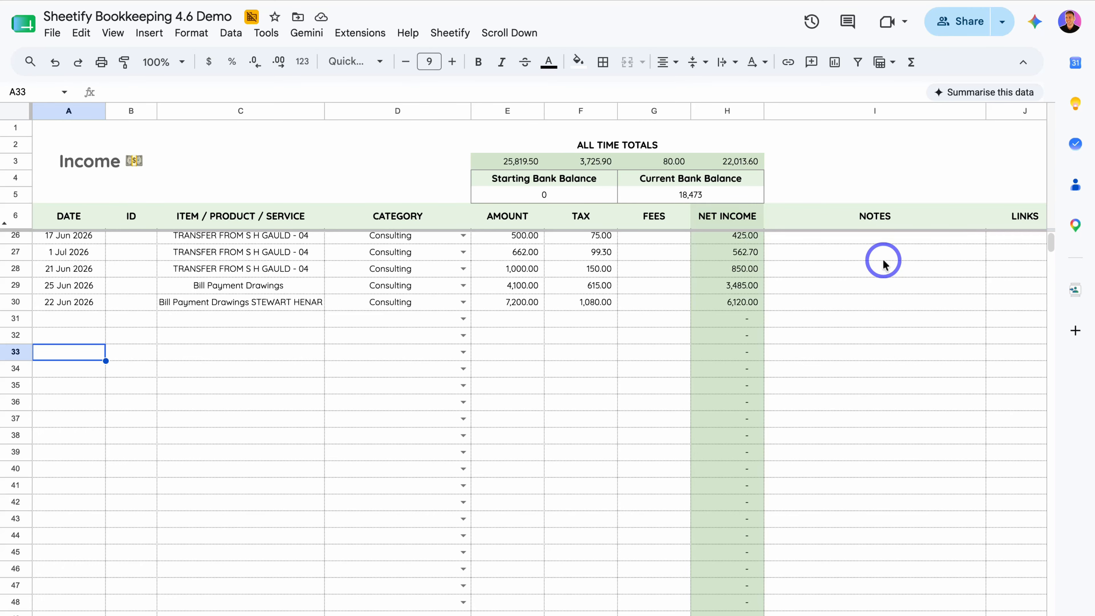
key(ctrl+Left)
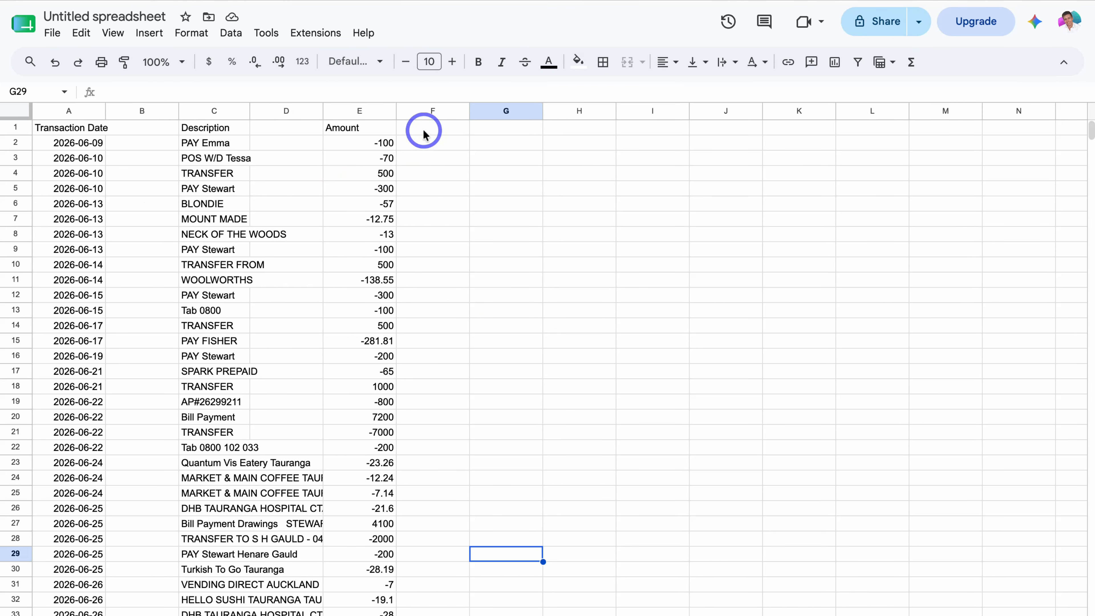
click(643, 133)
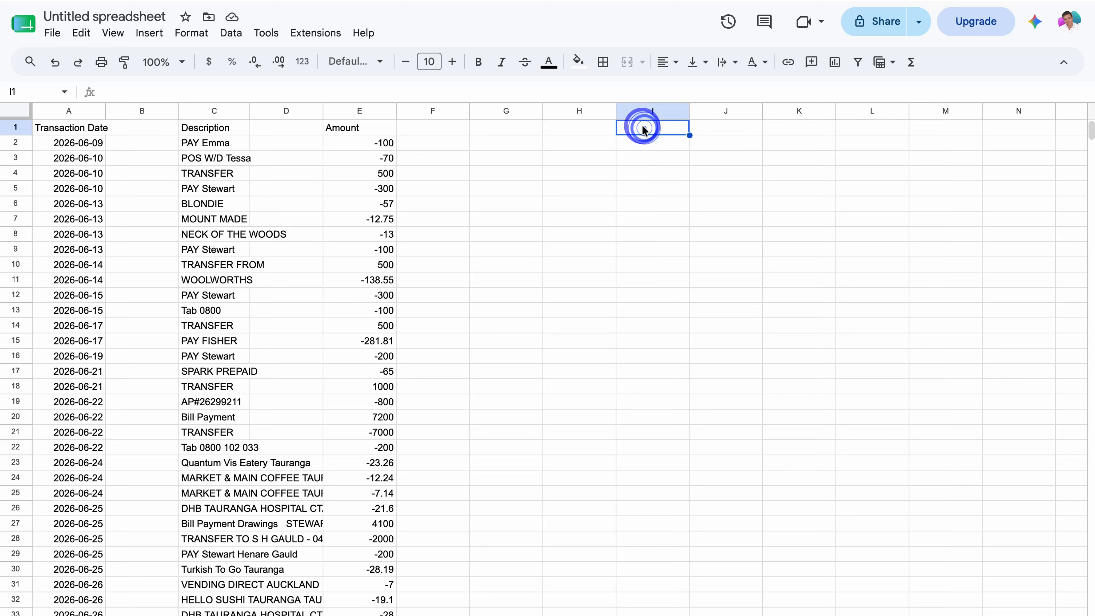
click(665, 265)
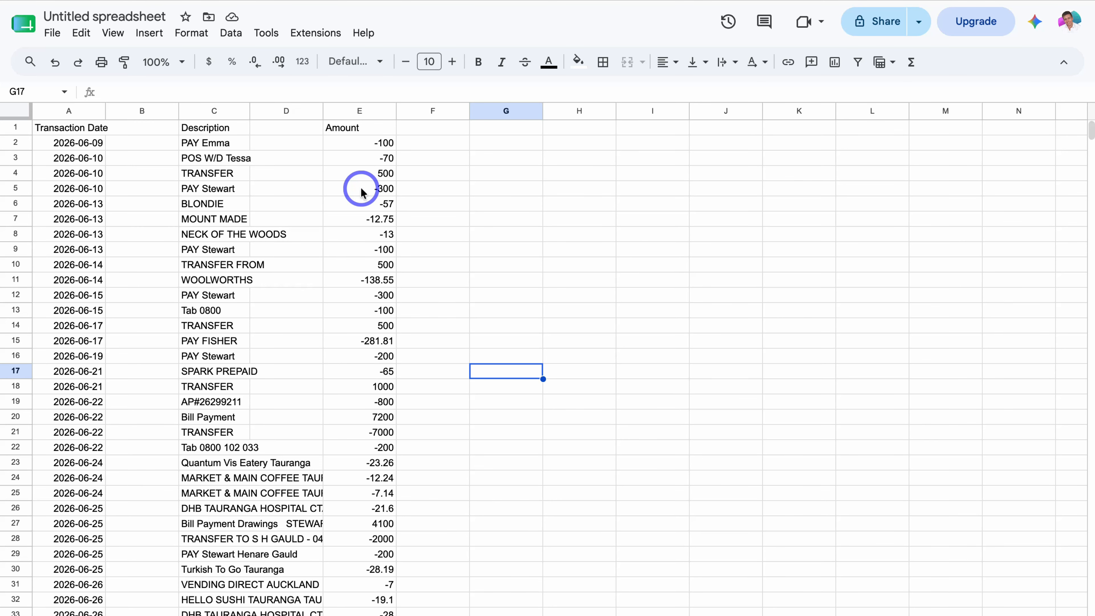
right_click(369, 111)
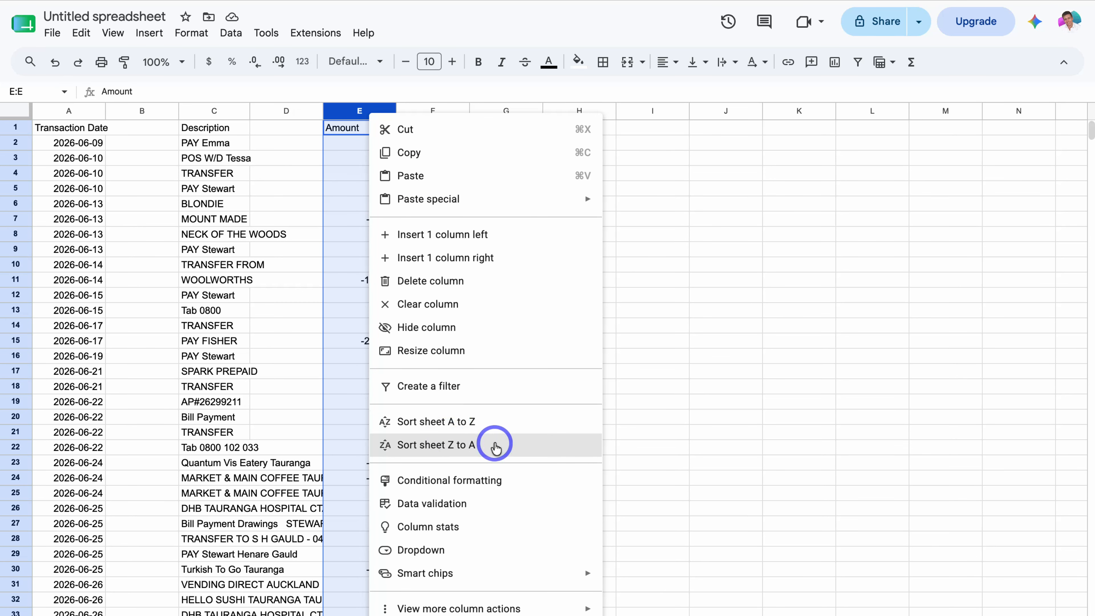
click(495, 446)
click(492, 446)
drag(375, 143, 379, 478)
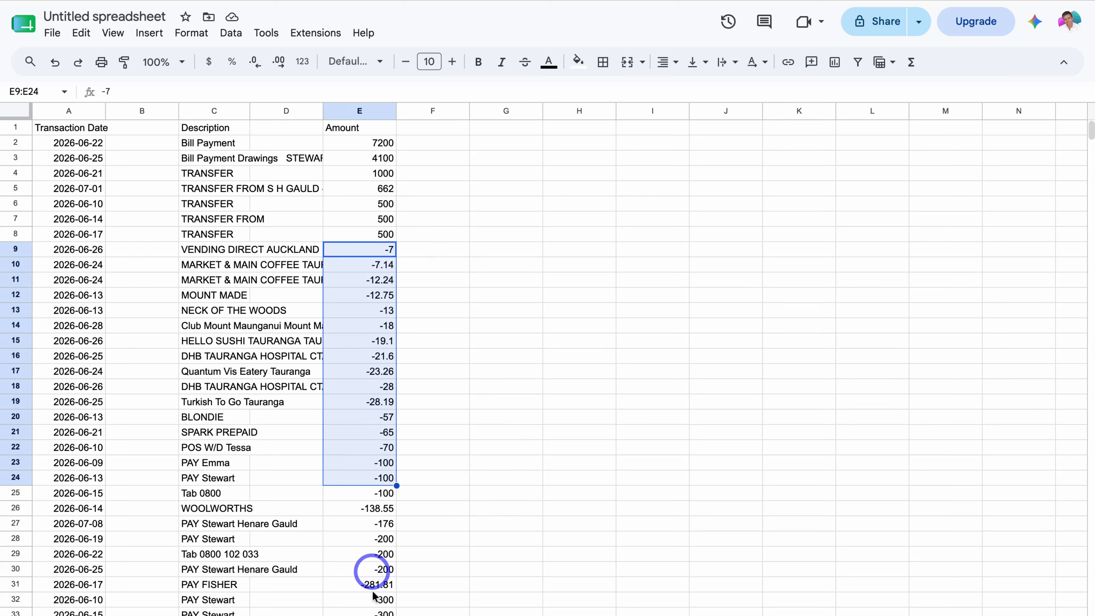
drag(382, 142, 379, 236)
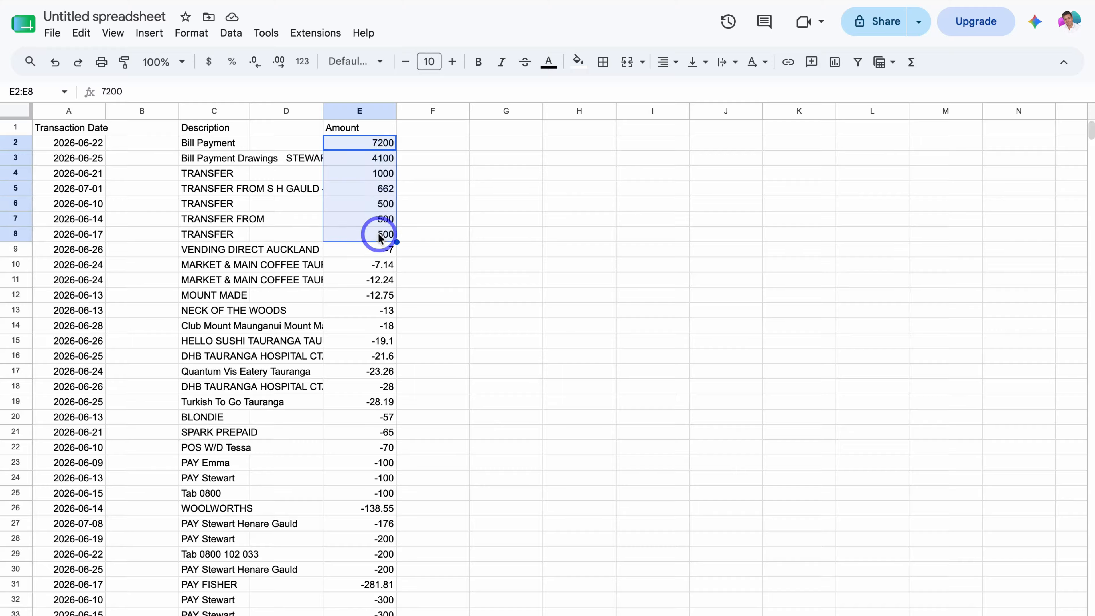
click(452, 233)
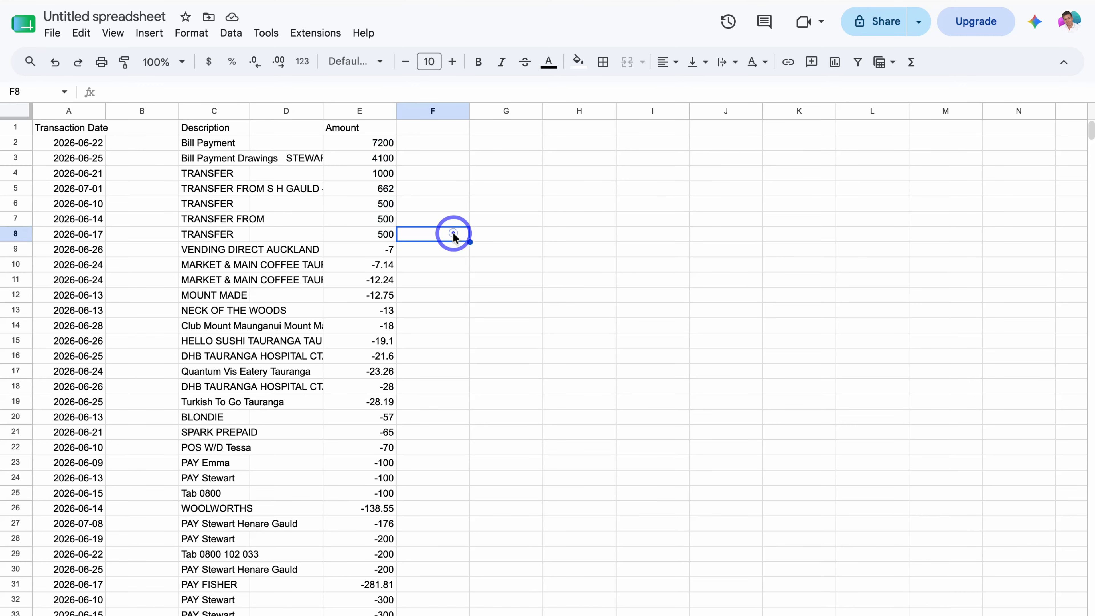
Copy the positive transactions in A2:E8 and paste them as values only at A31 of the bookkeeping workbook's Income sheet.
drag(85, 142, 379, 235)
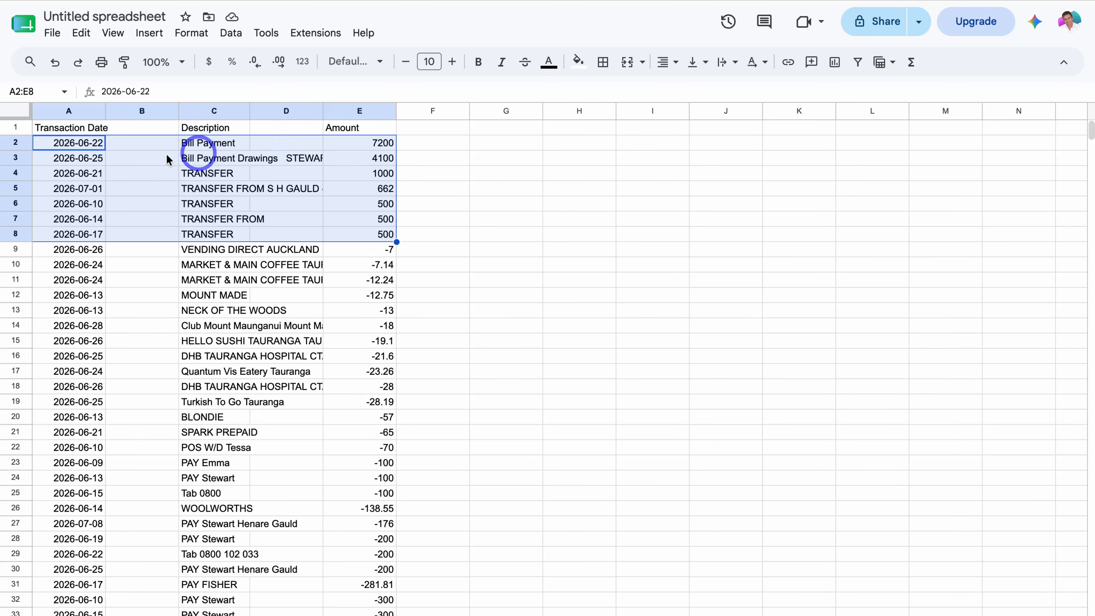
right_click(299, 206)
click(327, 218)
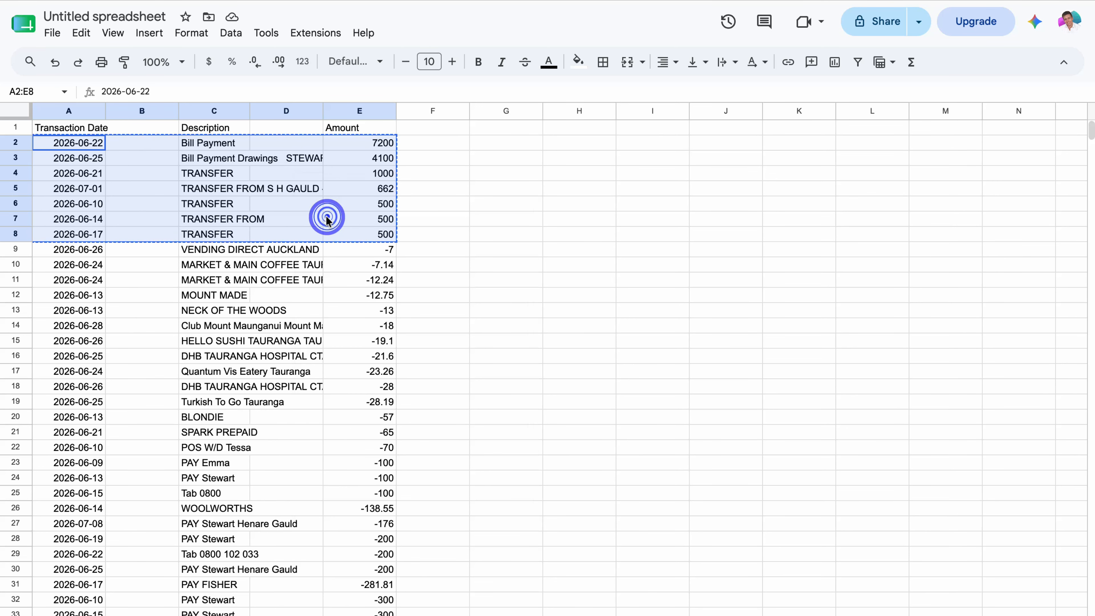
key(ctrl+Left)
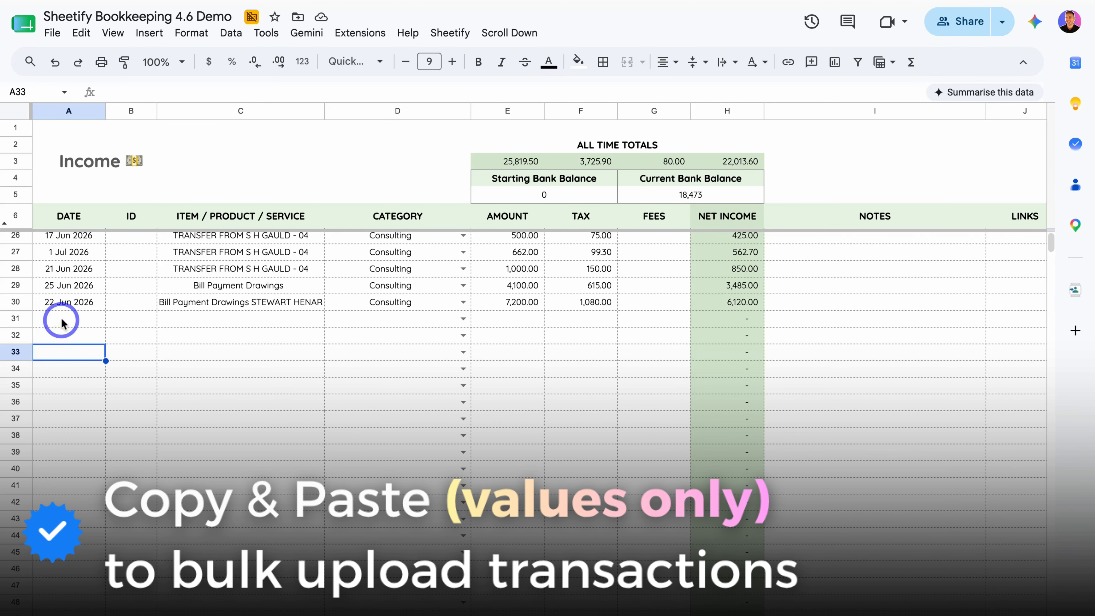
right_click(62, 251)
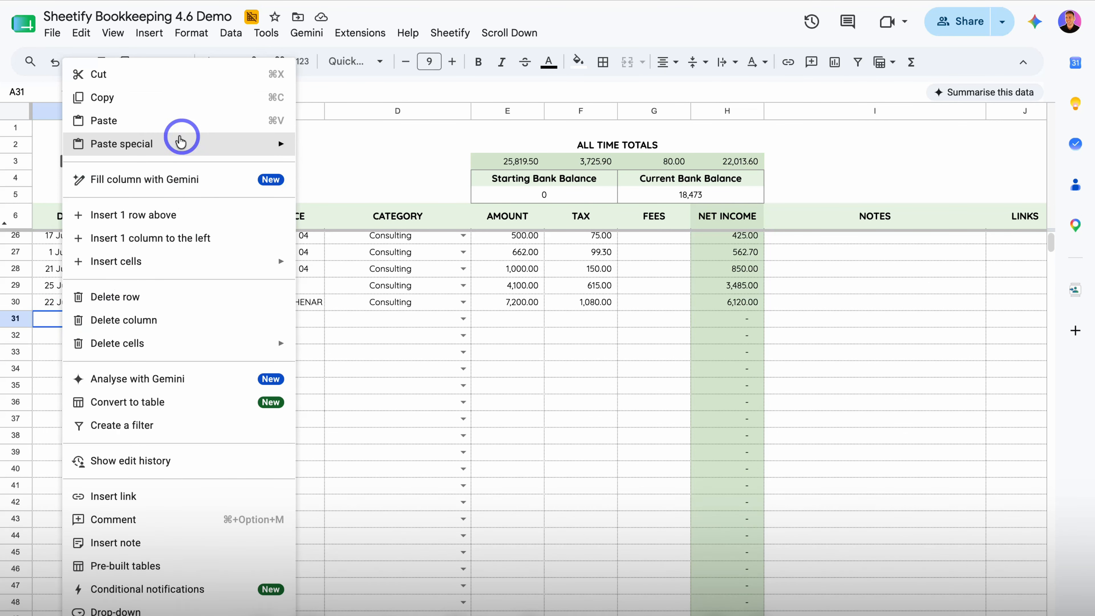
mouse_move(174, 146)
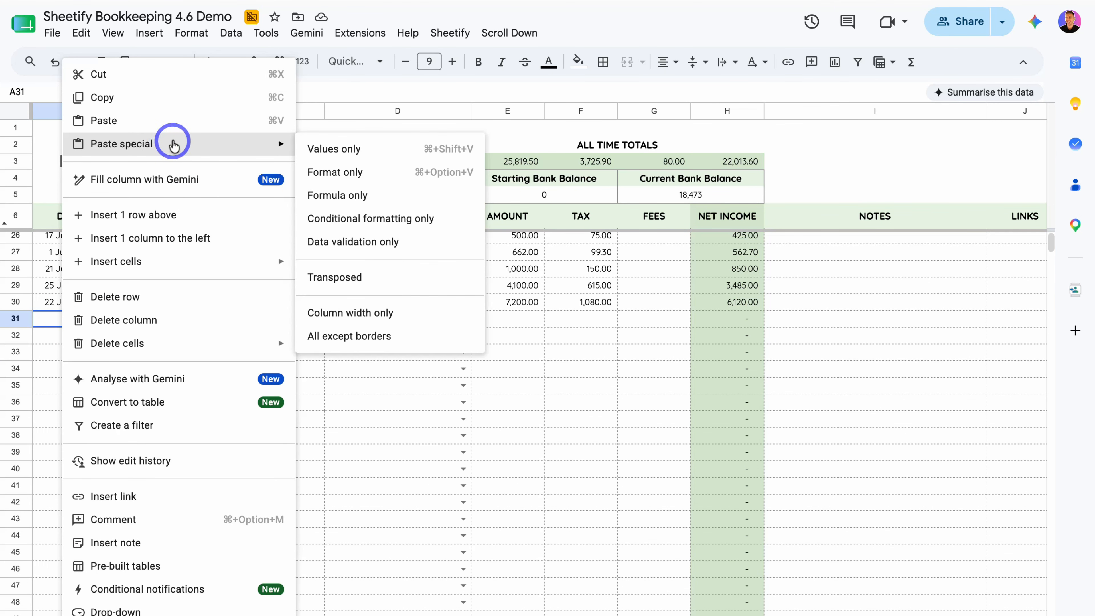
click(374, 151)
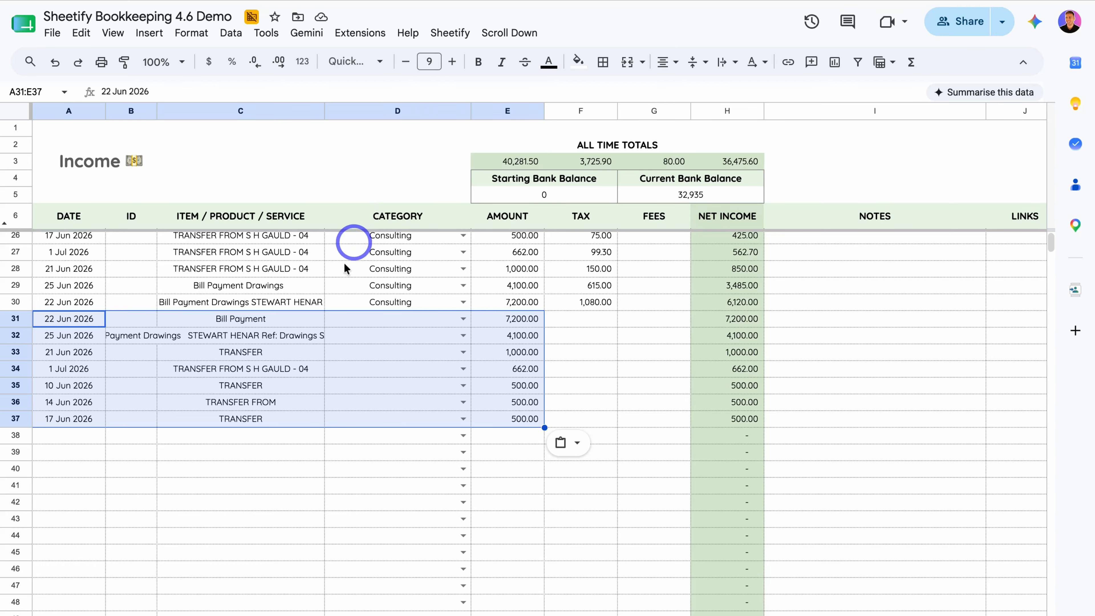
Shorten the description in C32 and set the categories in D32, D33 and D34 to Web Service, Affiliate Income and In Person Sales.
click(260, 337)
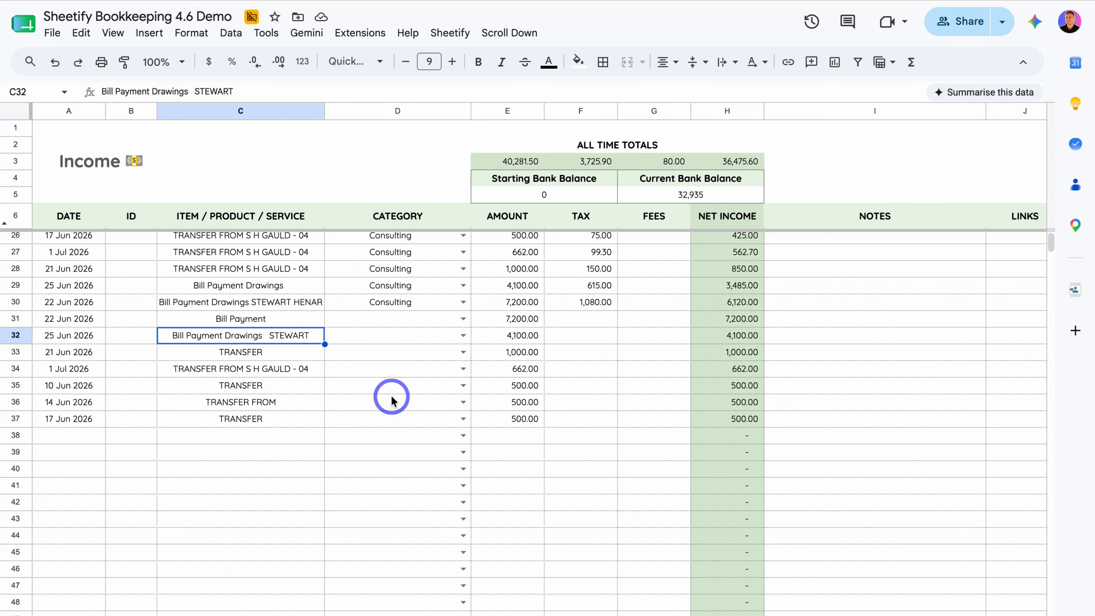
click(460, 336)
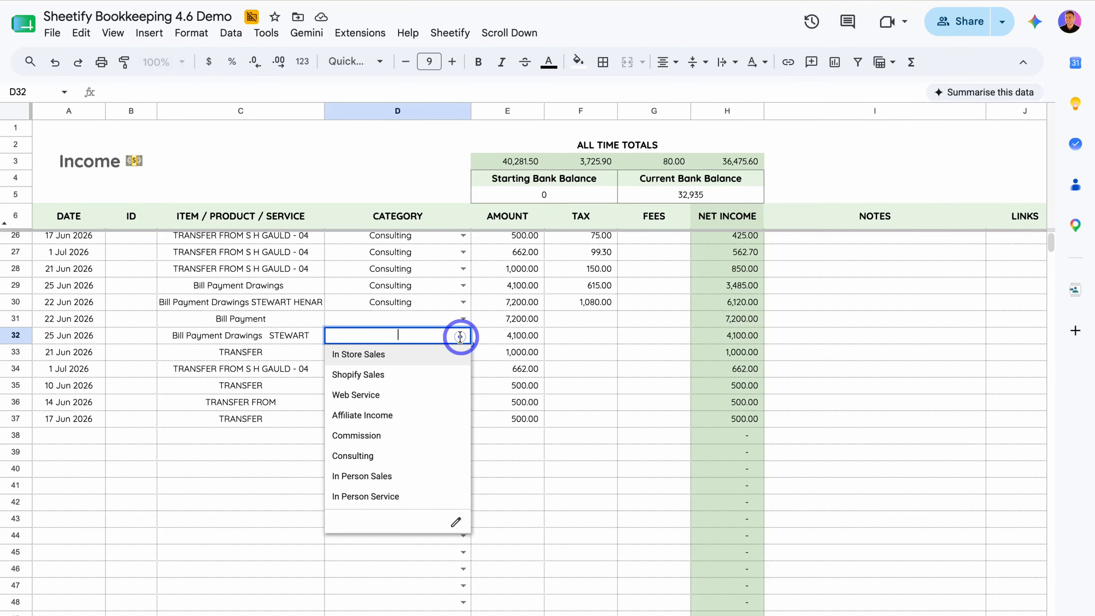
click(415, 394)
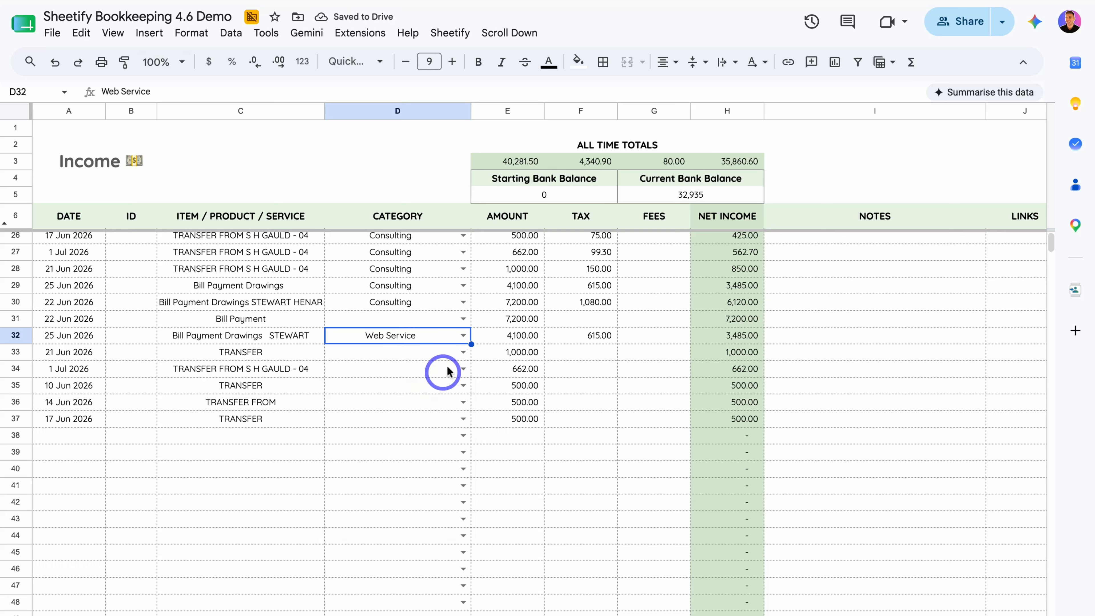
click(461, 353)
click(427, 429)
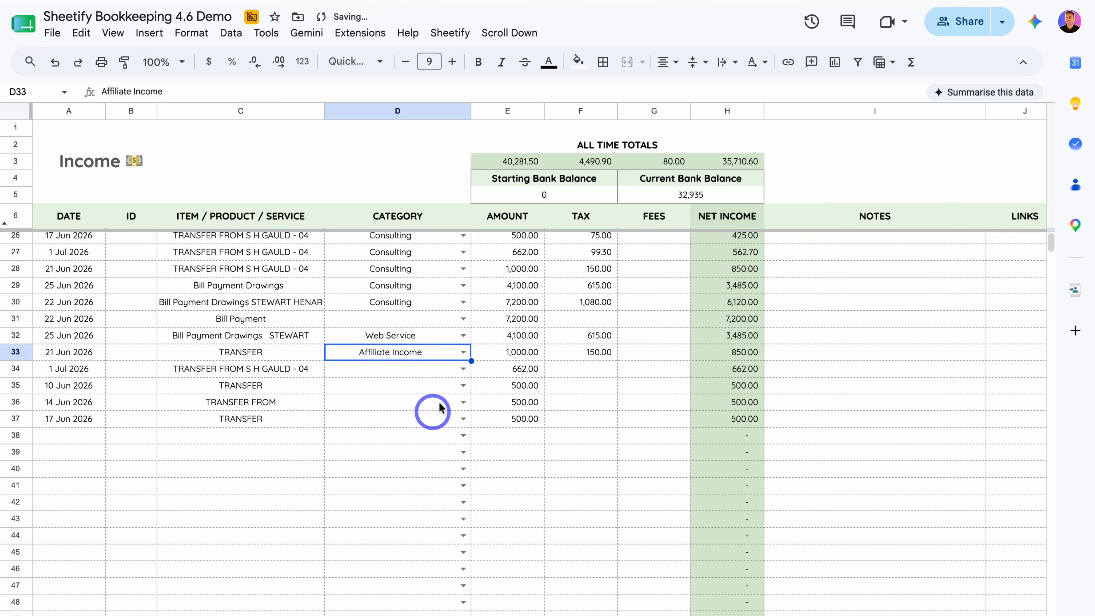
click(462, 368)
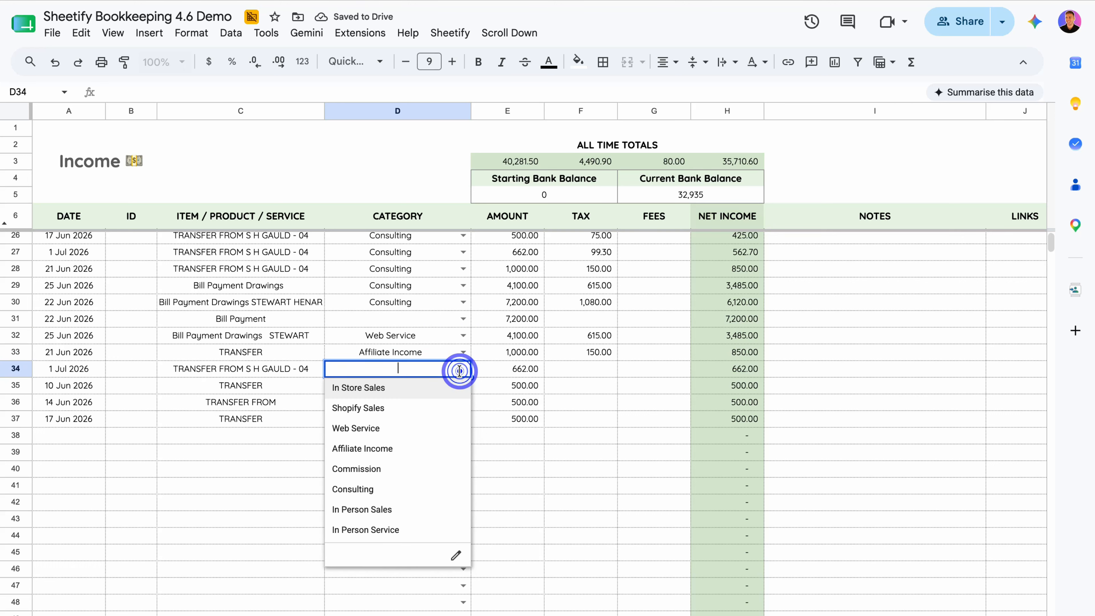
click(422, 510)
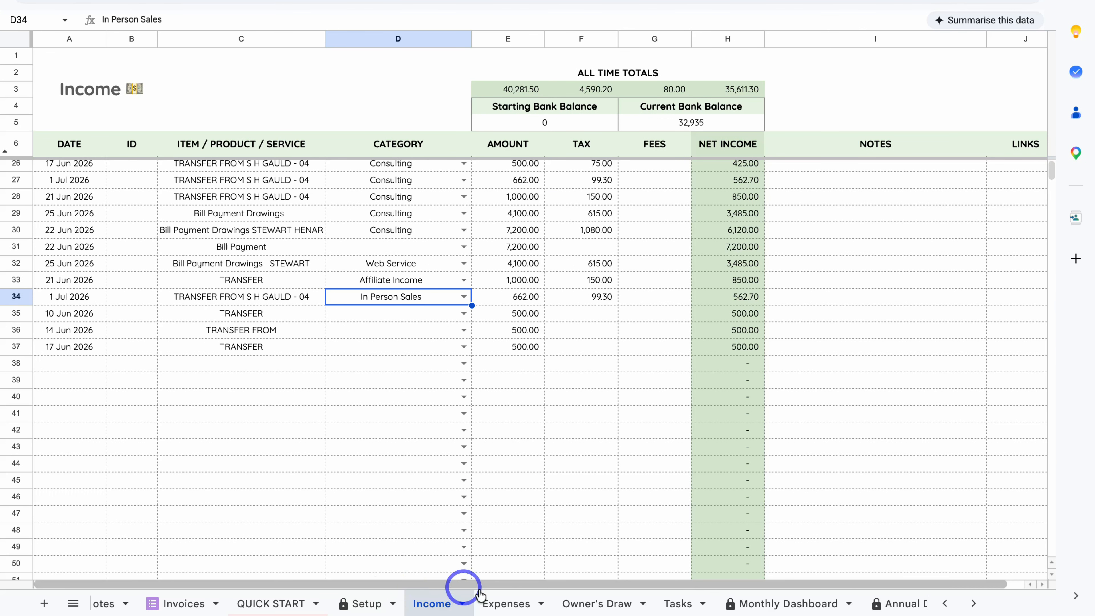
Open the bookkeeping workbook's Expenses sheet and clear the already copied income rows A2:E8 in the imported transactions spreadsheet.
click(500, 603)
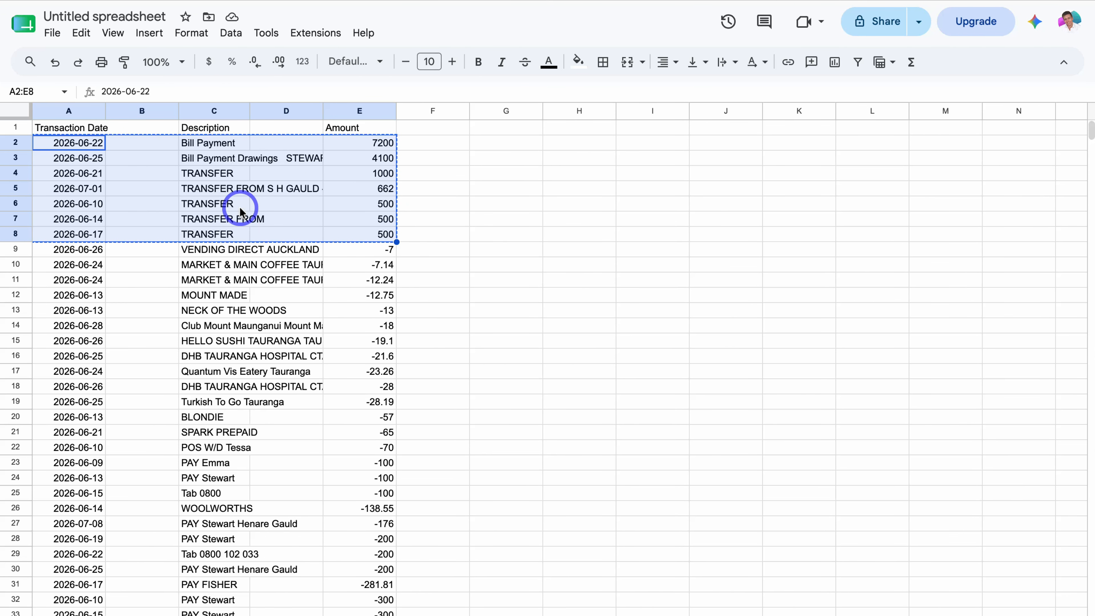
key(Delete)
click(435, 210)
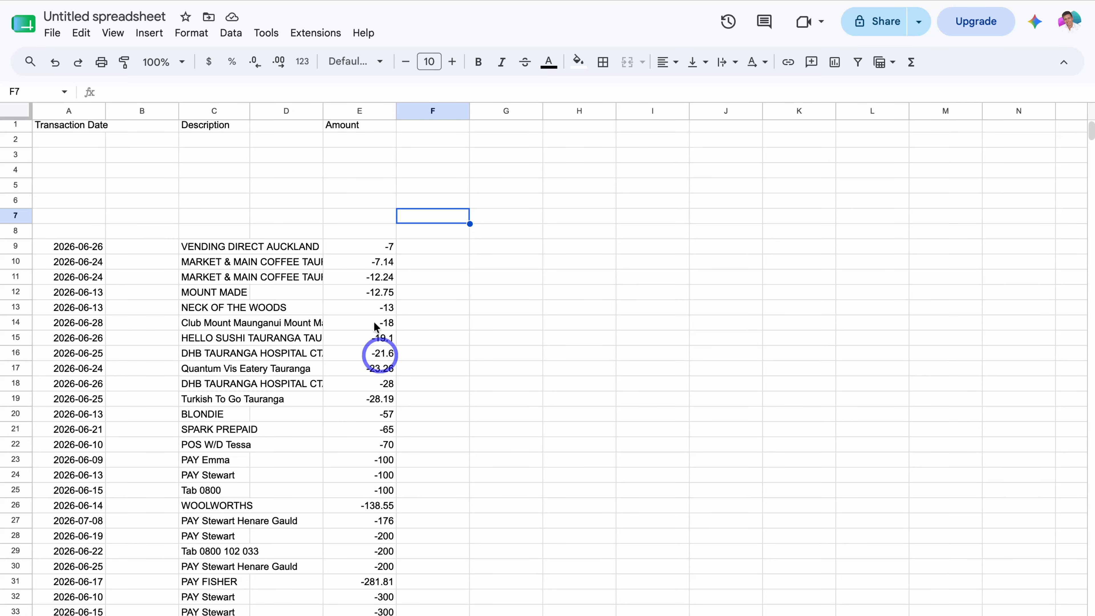
Remove the minus signs from the amounts in E9:E39 by replacing every "-" with nothing using Find and replace.
drag(365, 254, 378, 587)
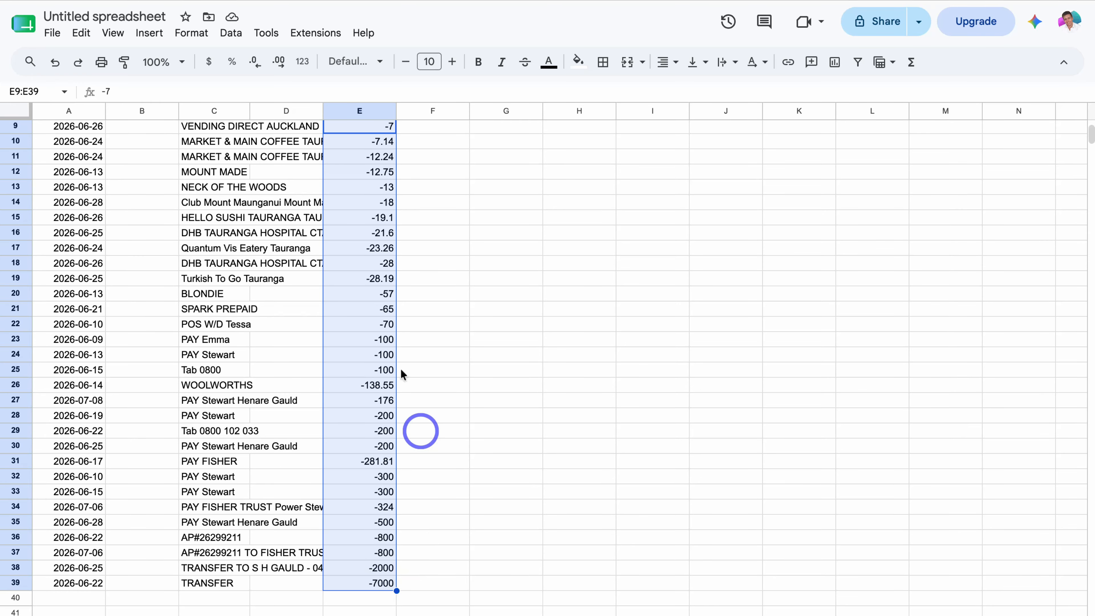
click(81, 33)
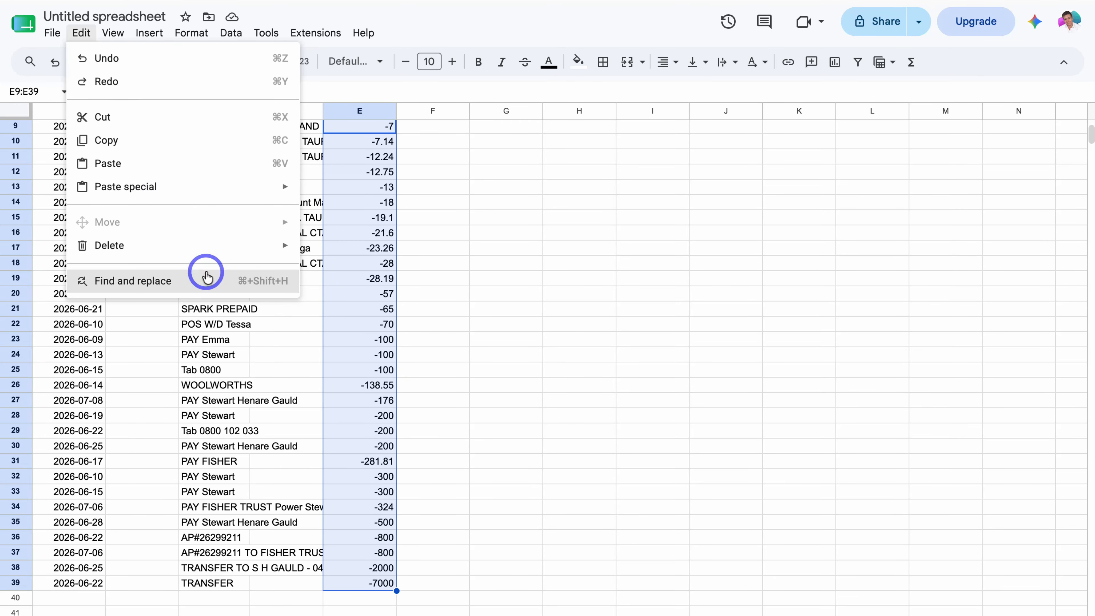
click(202, 281)
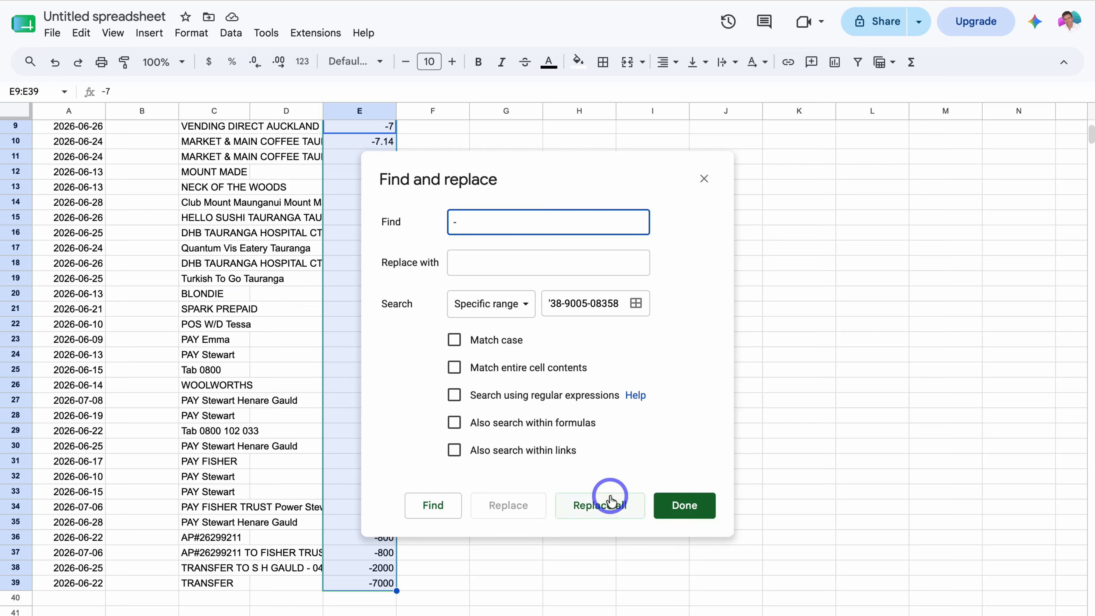
click(605, 502)
click(681, 506)
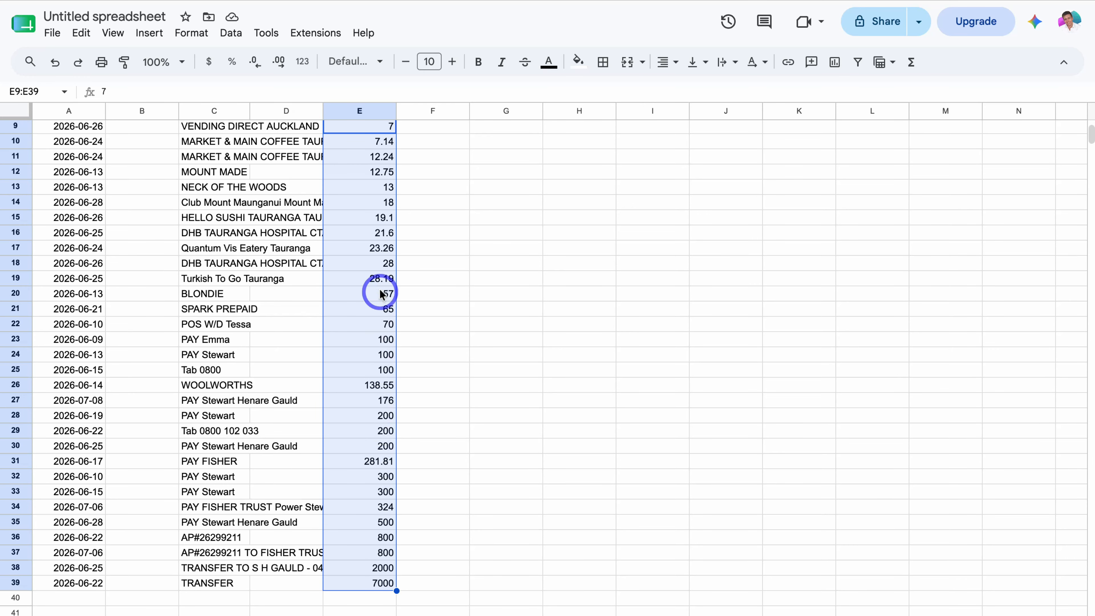
Copy the expense transactions in A9:E39 and paste them as values only at A47 of the Expenses sheet.
scroll(372, 288, up, 1)
click(421, 297)
drag(80, 142, 300, 390)
drag(310, 427, 371, 597)
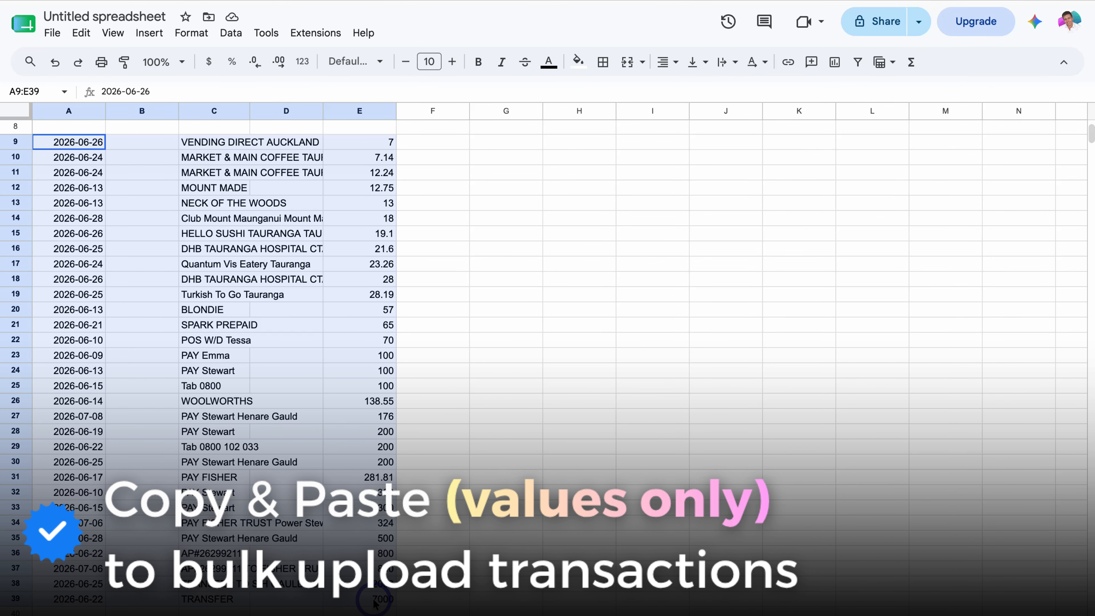
right_click(372, 575)
click(474, 106)
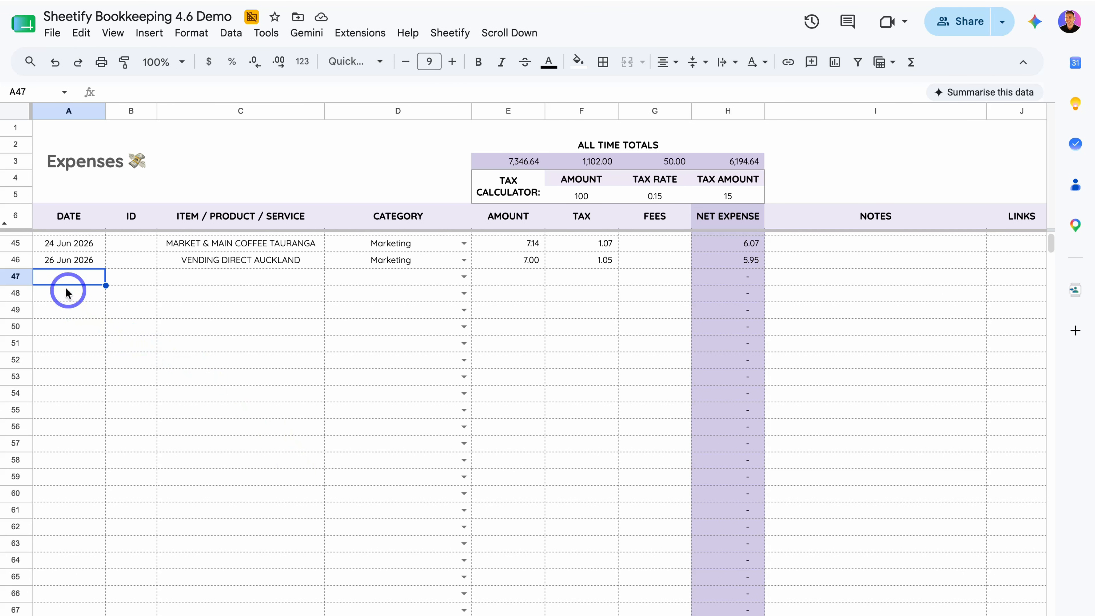
right_click(75, 280)
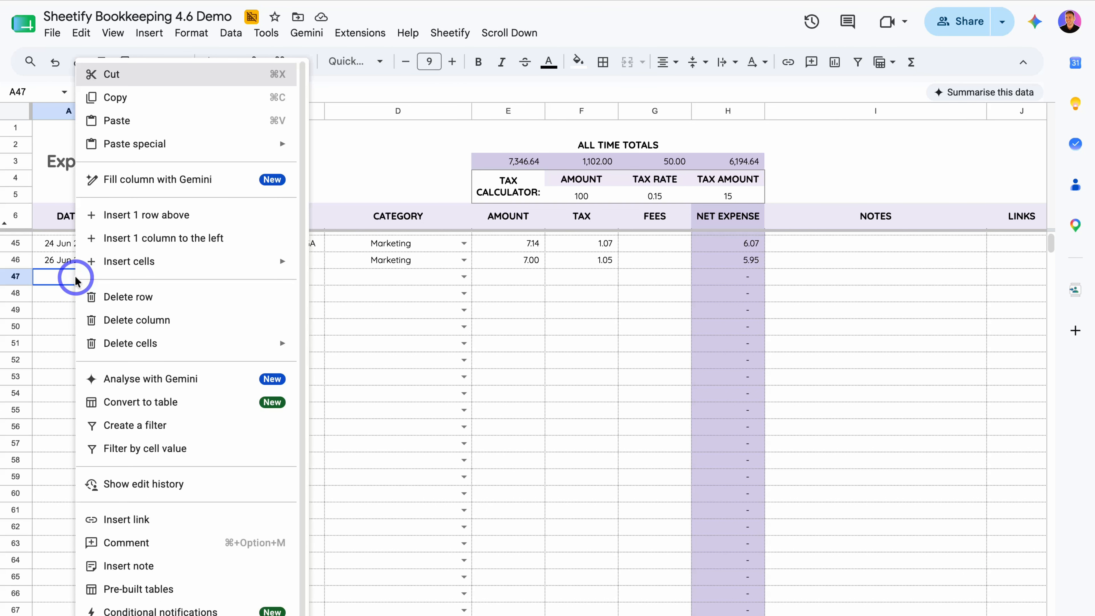
mouse_move(178, 147)
click(382, 152)
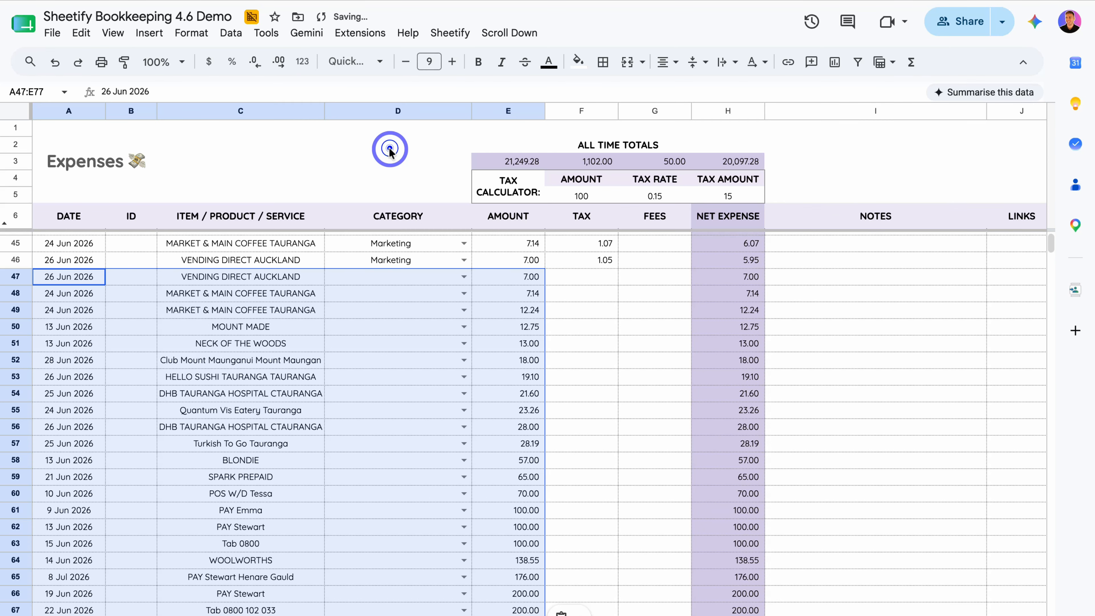
Set the category in D48 of the Expenses sheet to Subscriptions.
click(393, 303)
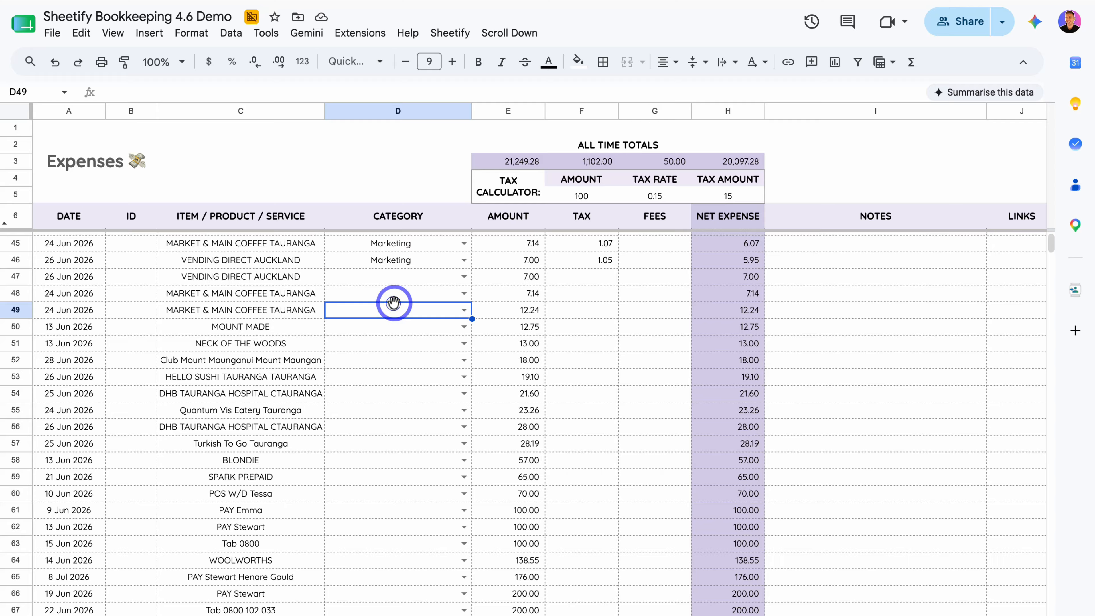
click(463, 294)
click(421, 379)
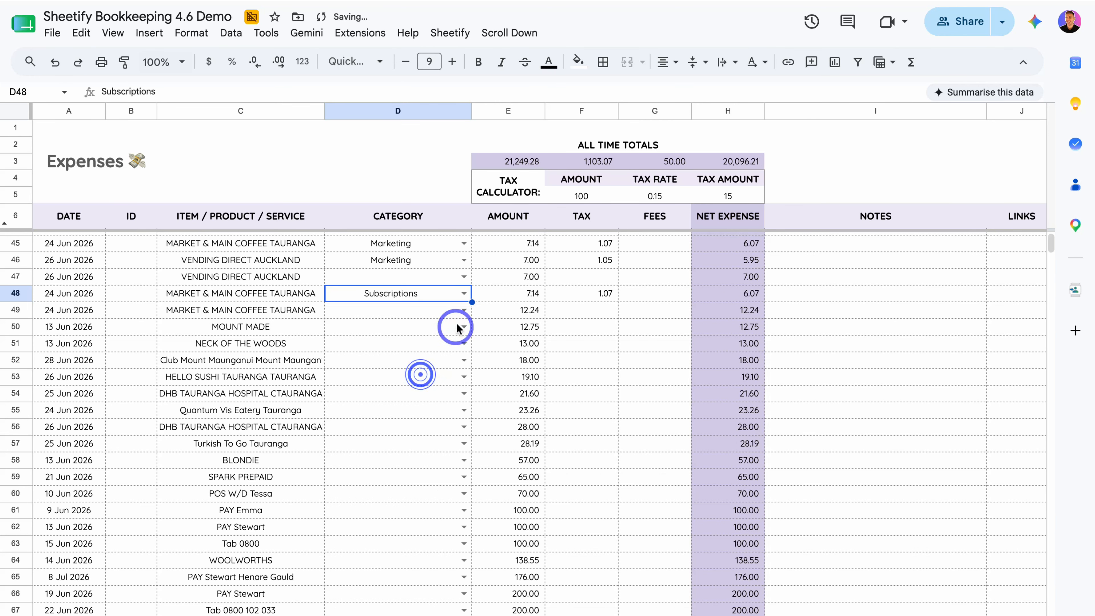
Set the category in D49 of the Expenses sheet to Marketing and in D50 to Subscriptions.
click(463, 310)
click(416, 370)
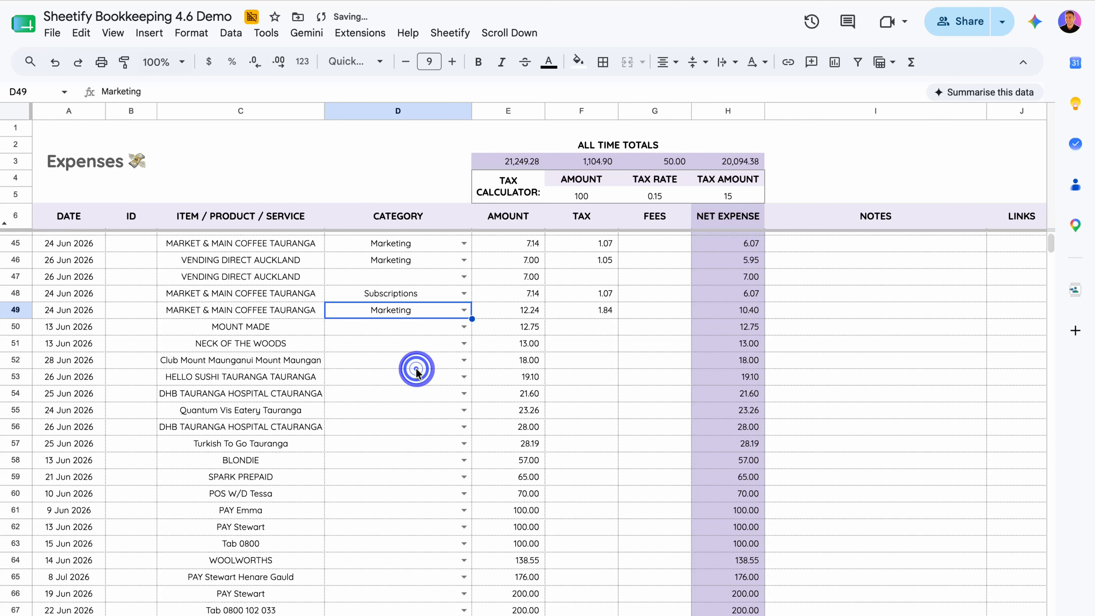
click(463, 326)
click(408, 404)
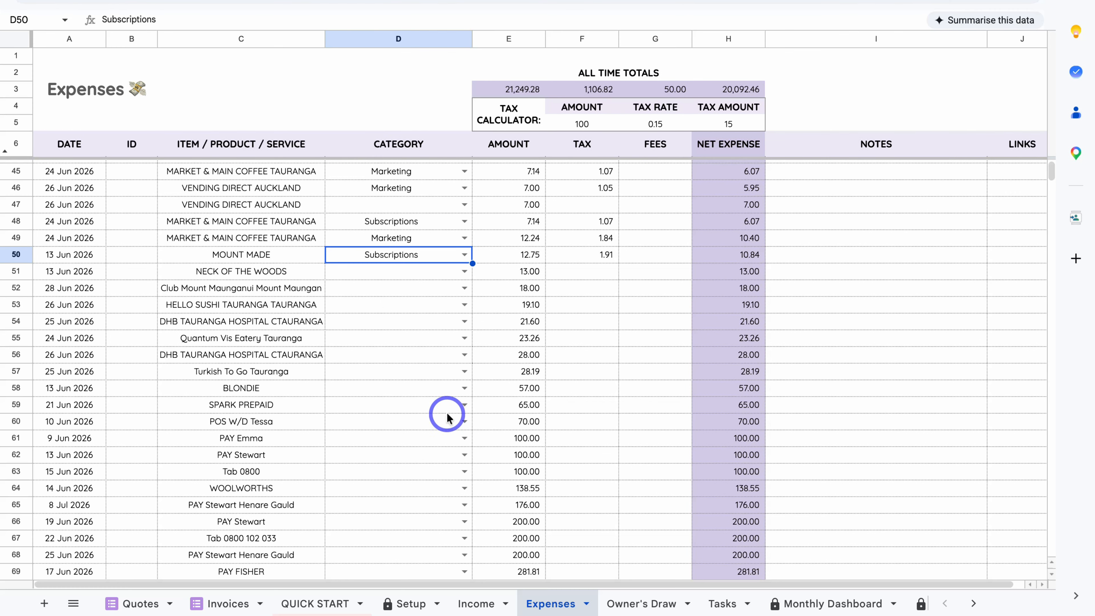
Review the Monthly, Annual, 5-Year and Custom Dashboard sheets for the income and expense summaries.
scroll(758, 598, right, 3)
click(694, 602)
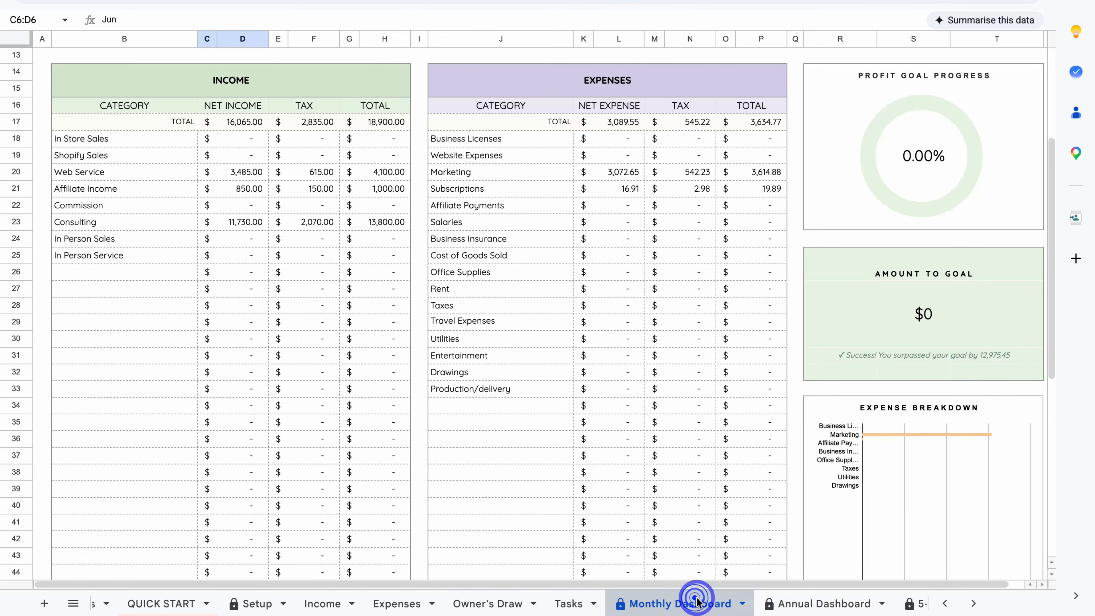
click(824, 604)
scroll(777, 601, right, 3)
click(777, 602)
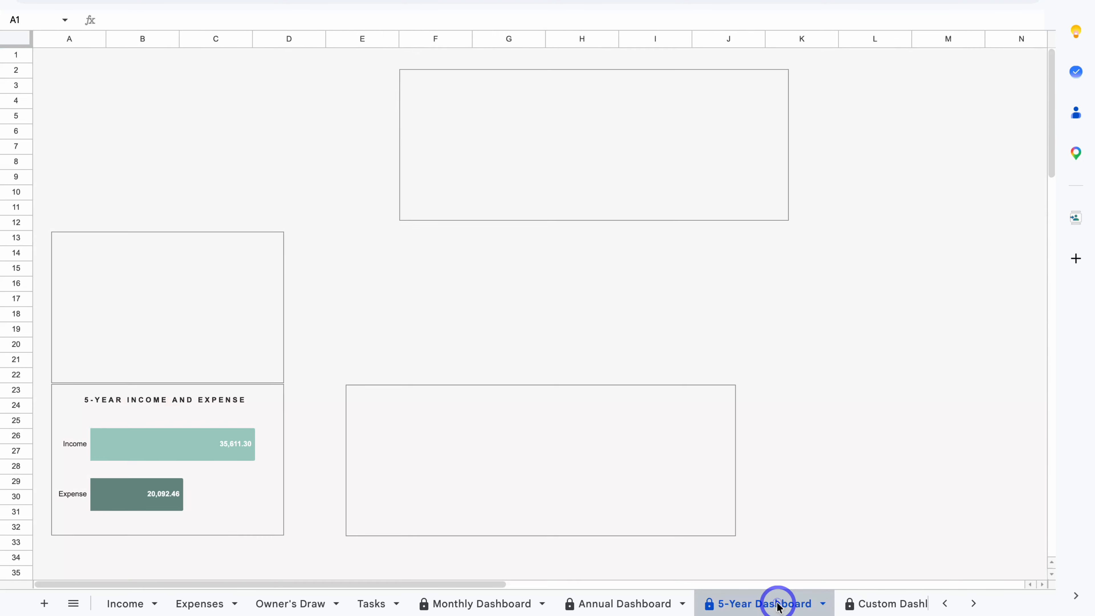
scroll(777, 601, right, 2)
click(780, 605)
Review the Comparison Dashboard, Sales Tax, Balance Sheet and P&L Statement sheets.
scroll(781, 603, right, 2)
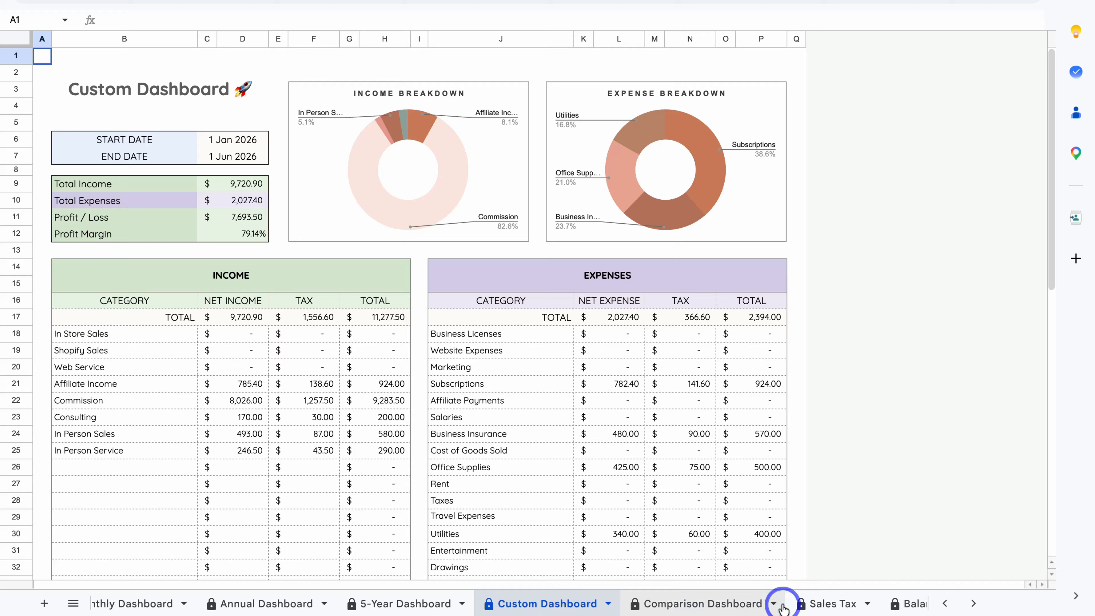
click(732, 601)
click(826, 605)
scroll(826, 604, right, 2)
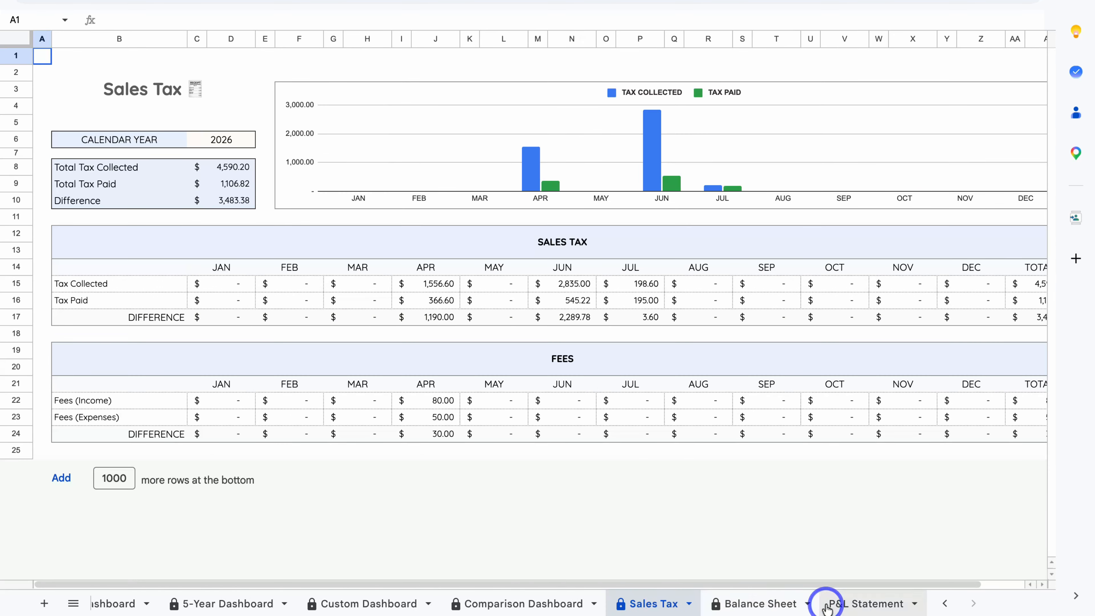
click(777, 603)
click(859, 605)
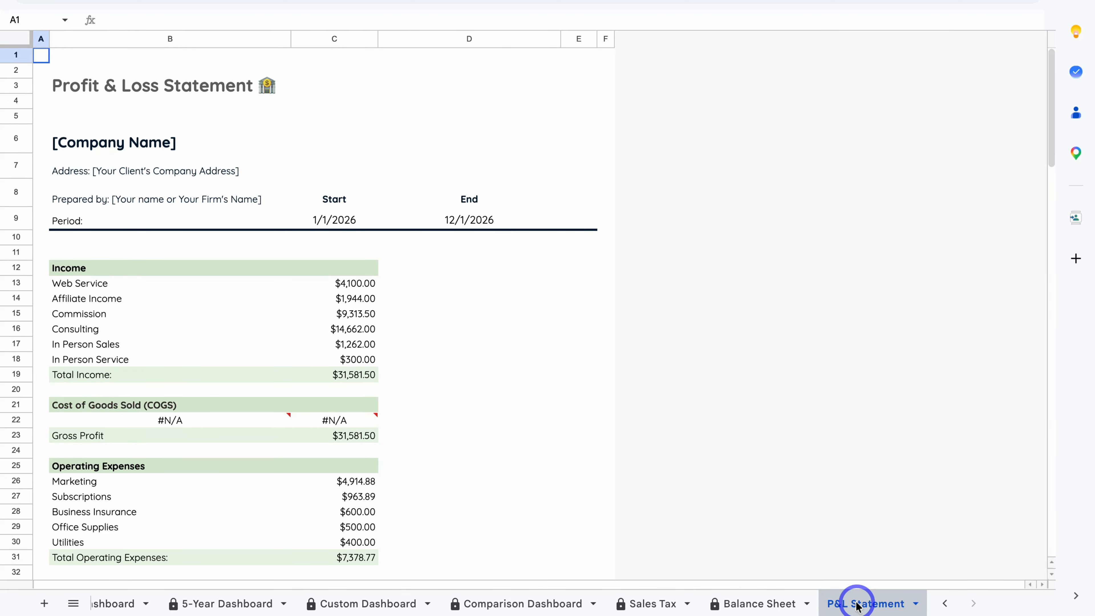
scroll(654, 603, left, 6)
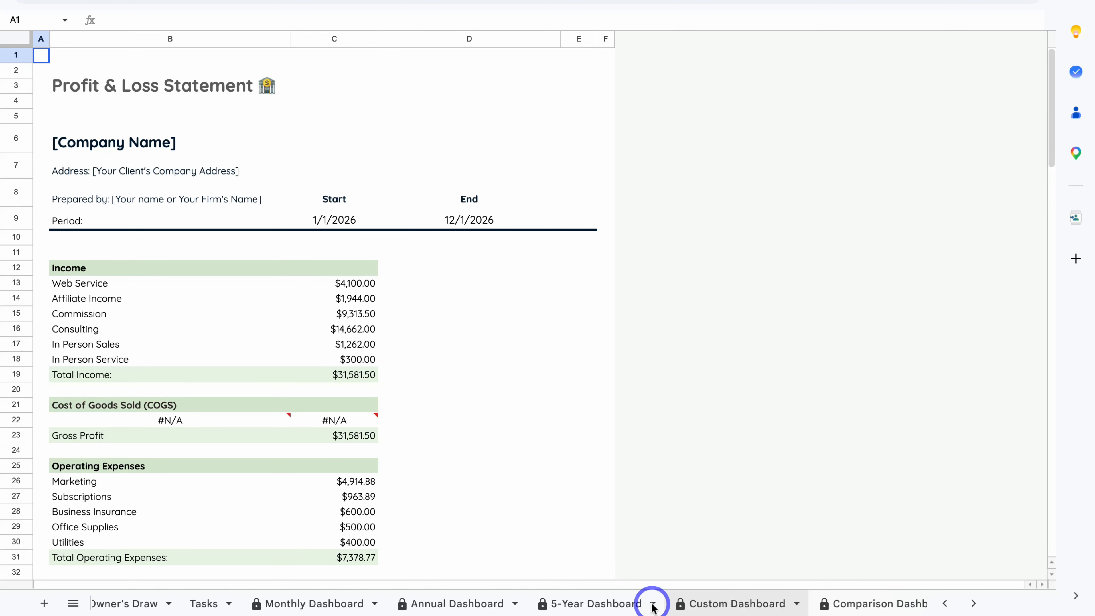